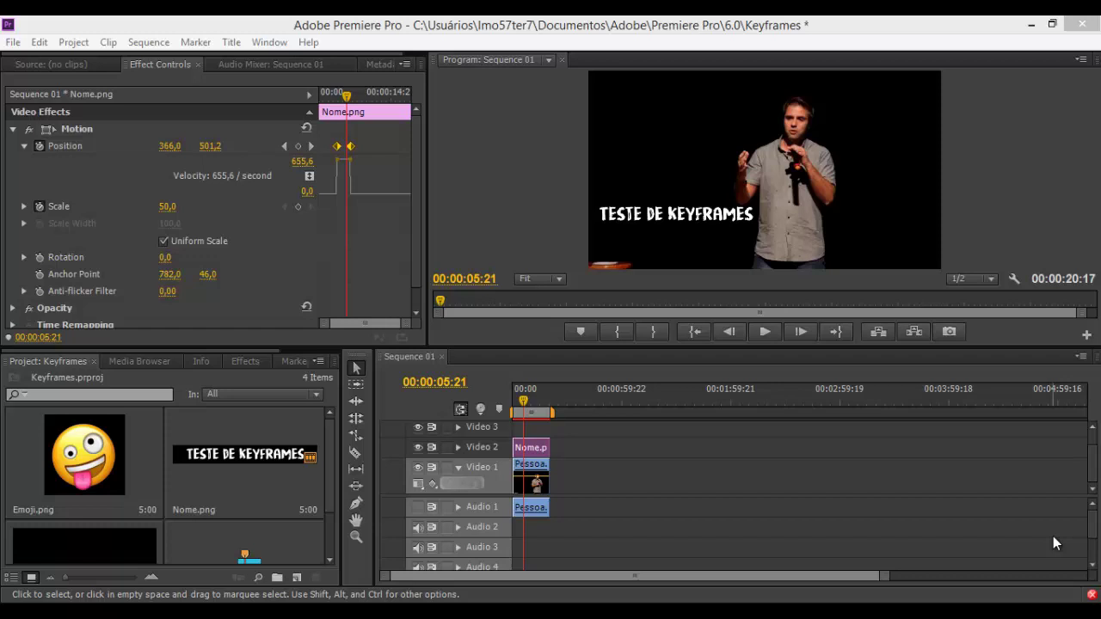
Step: Switch Nome.png's Position keyframes to Hold temporal interpolation so the title jumps off-screen
right_click(350, 149)
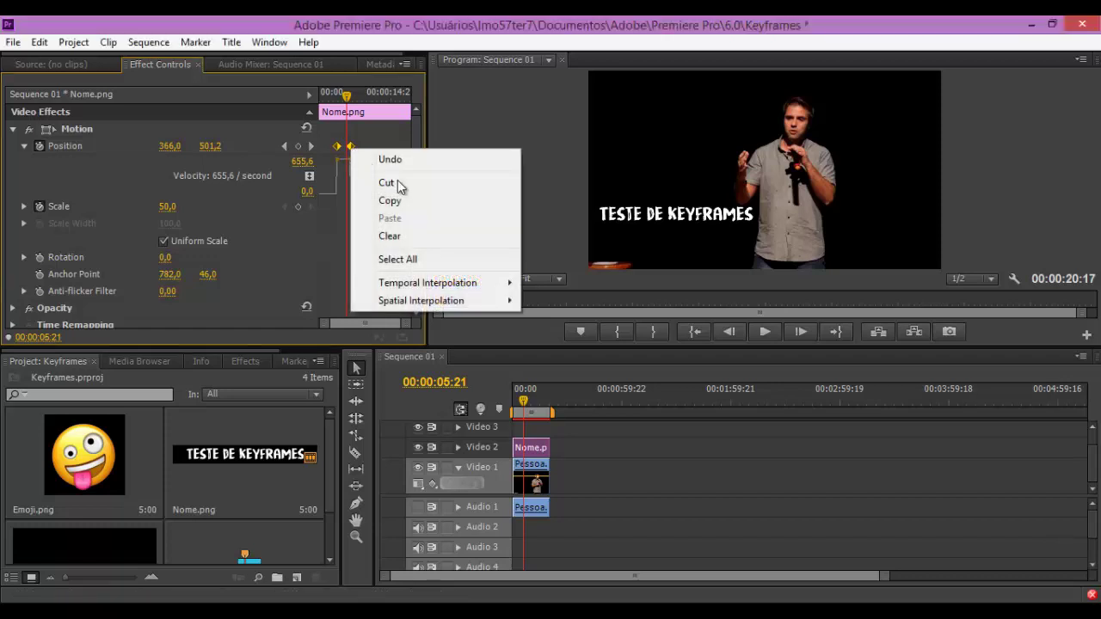
mouse_move(483, 282)
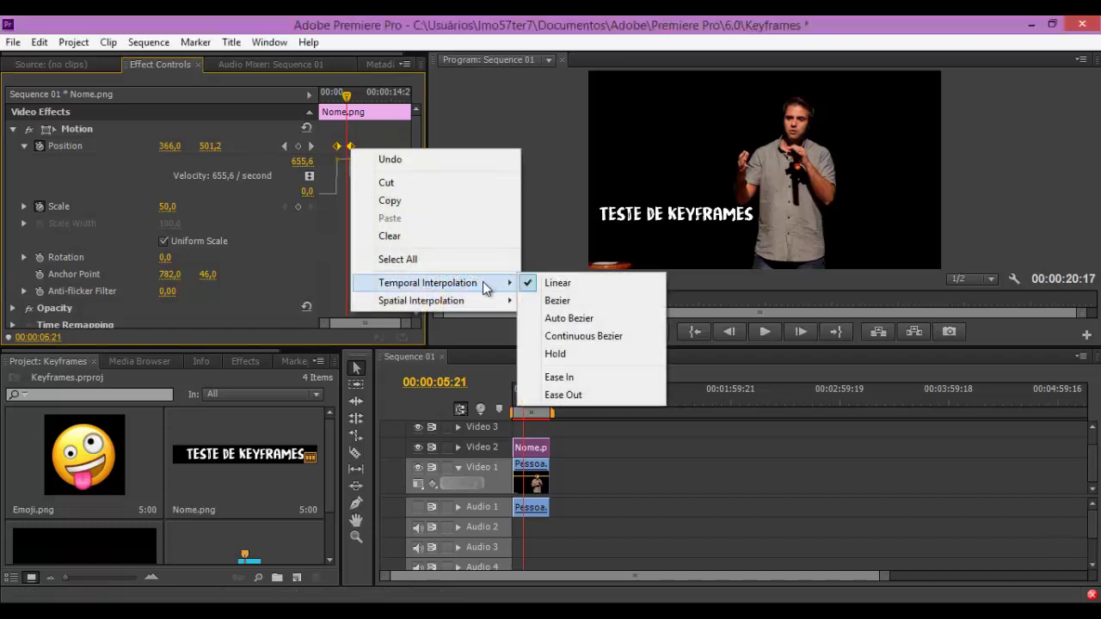
left_click(567, 356)
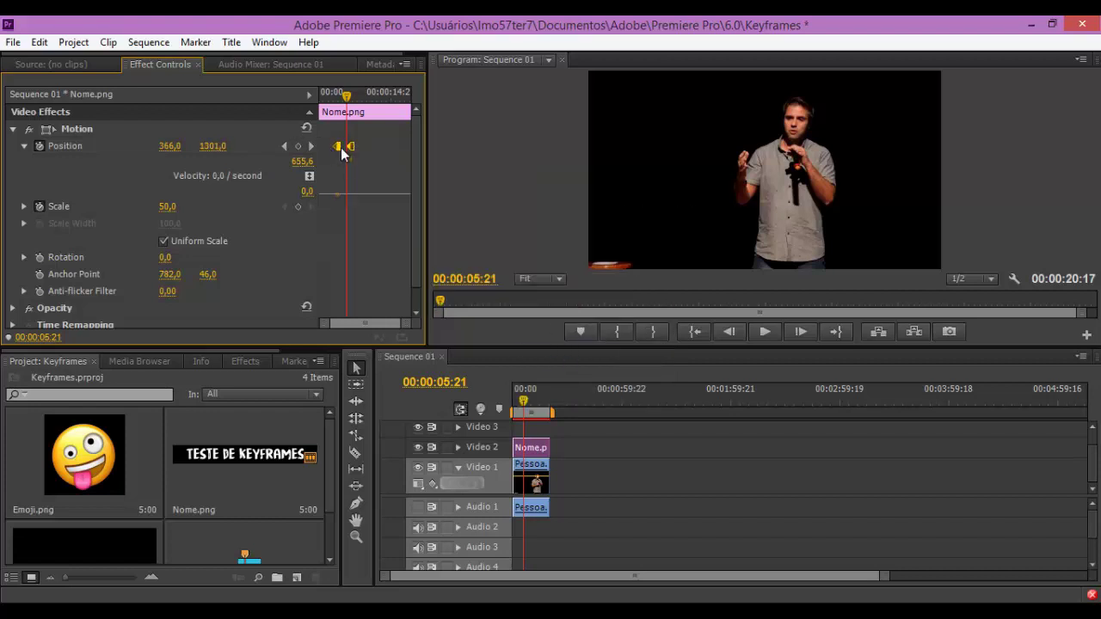
Step: Widen the keyframe timeline and scrub from before the title appears through its movement
left_click_drag(407, 315, 396, 319)
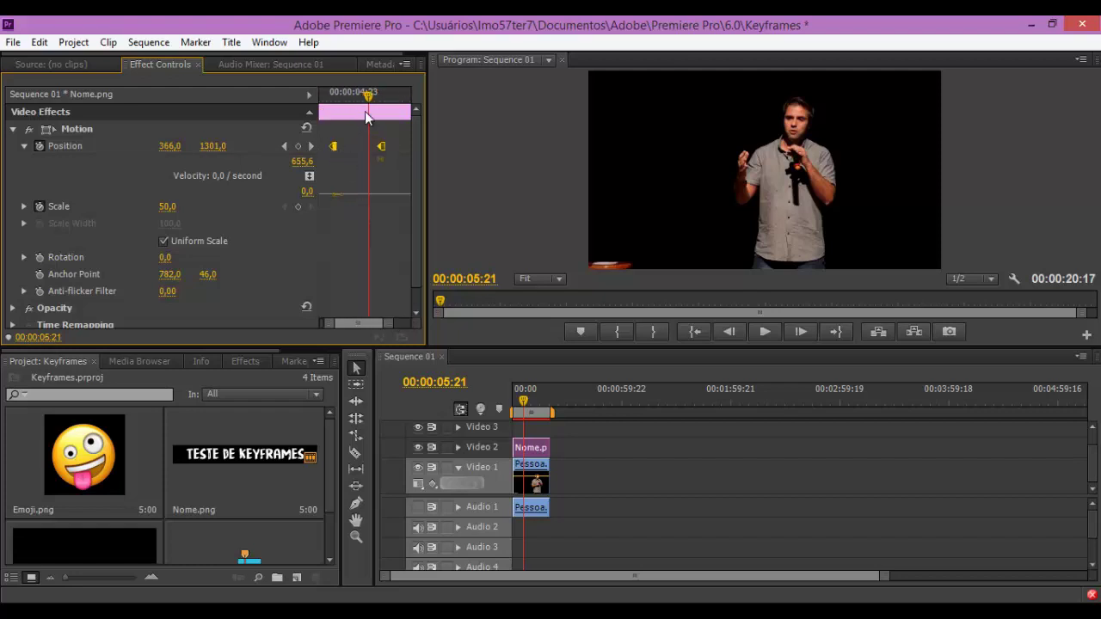
left_click_drag(368, 94, 336, 97)
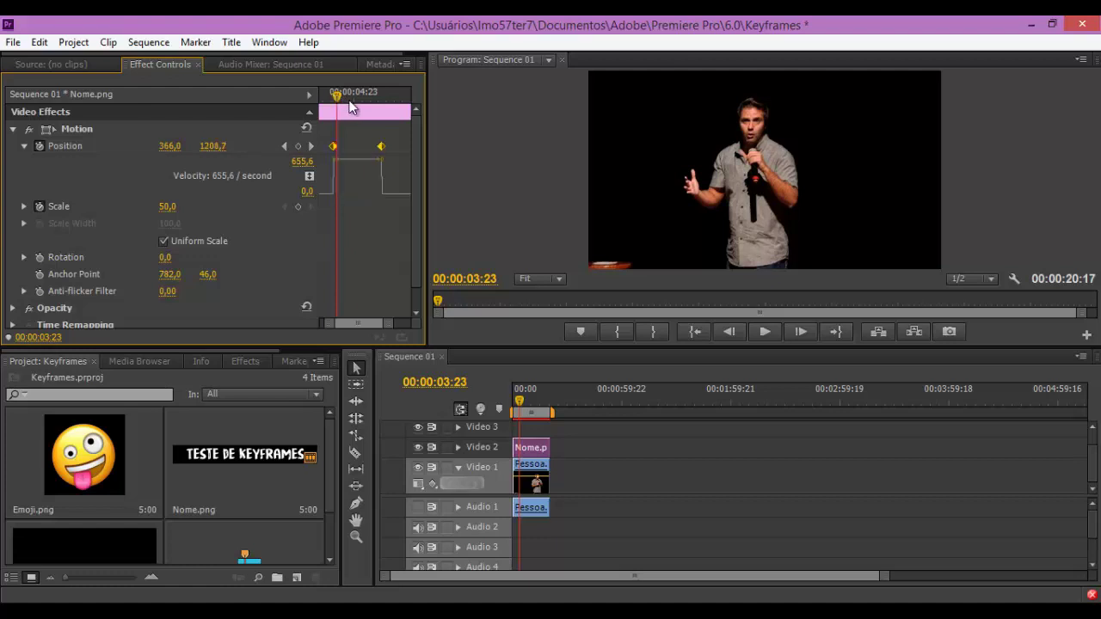
mouse_move(336, 97)
left_mouse_down()
mouse_move(366, 124)
mouse_move(337, 116)
left_mouse_up()
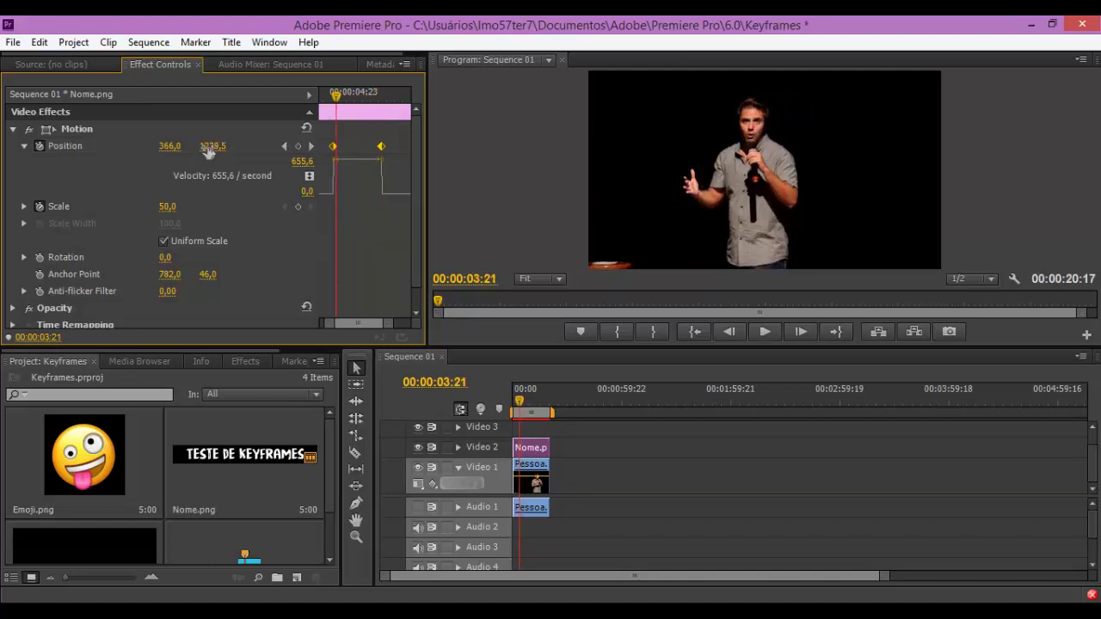
Step: Adjust the Position Y value and scrub around the keyframes to watch the title slide to Y 209.0
left_click_drag(208, 151, 218, 159)
left_click_drag(337, 110, 381, 109)
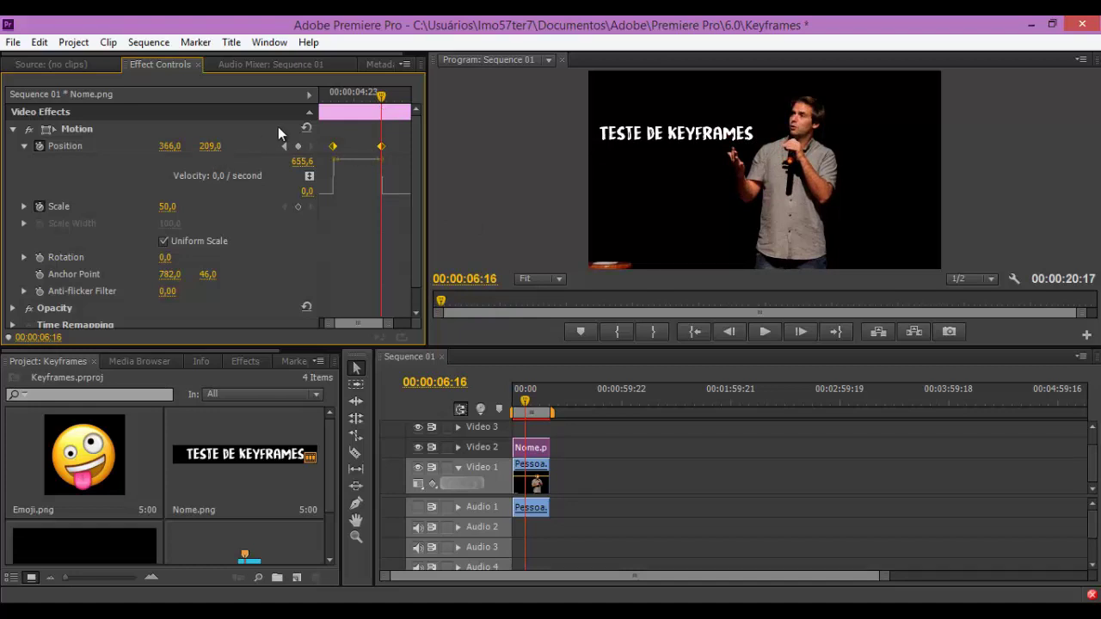
mouse_move(381, 97)
left_mouse_down()
mouse_move(362, 112)
mouse_move(372, 110)
mouse_move(361, 129)
left_mouse_up()
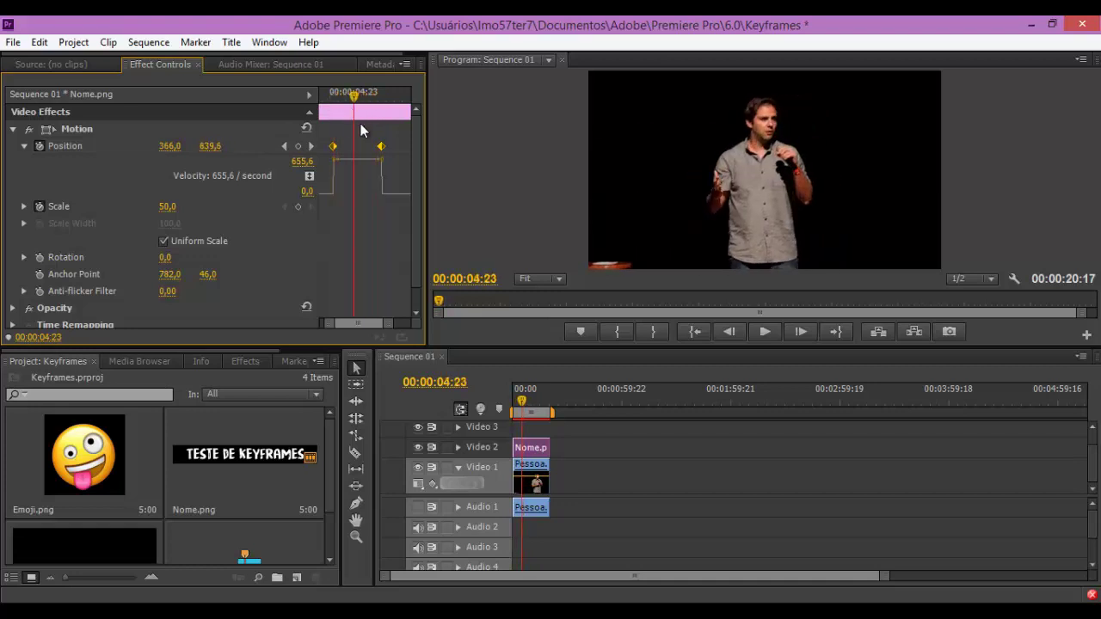
Step: Change the Position keyframes back to Hold, holding the title at Y 1301.0 with 0.0 velocity
right_click(380, 146)
mouse_move(501, 281)
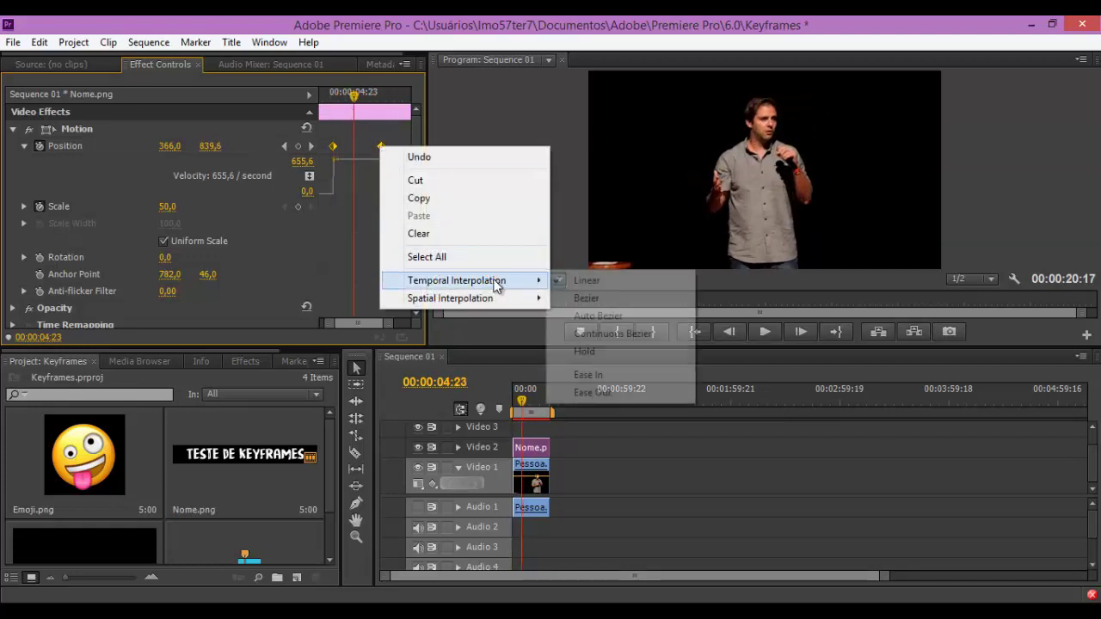
left_click(603, 352)
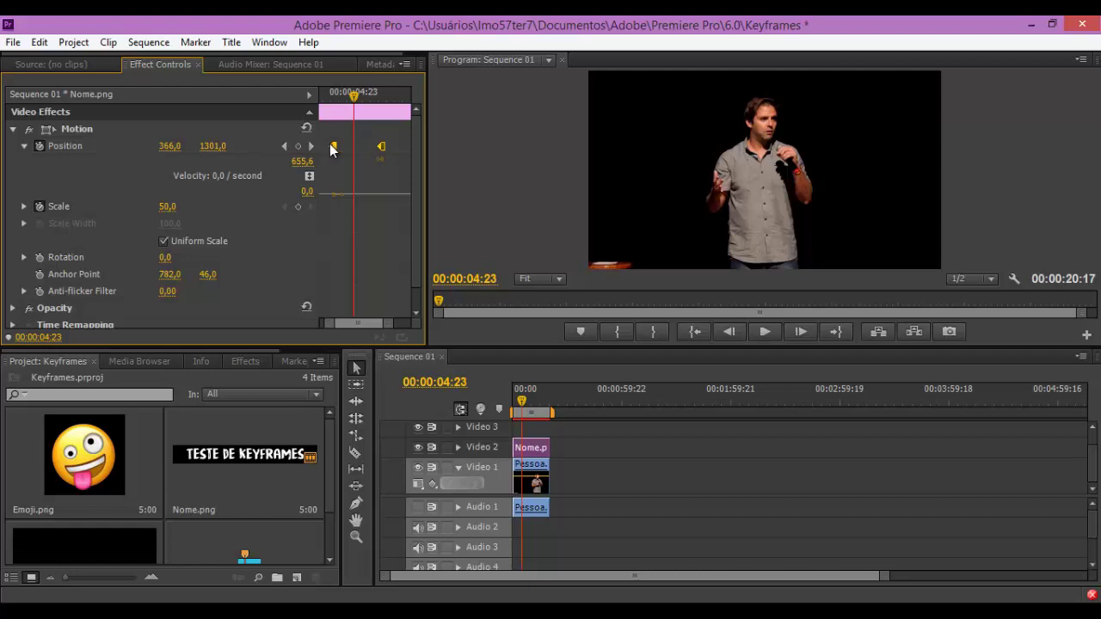
Step: Scrub back and forth around the second keyframe to see where the title pops in
mouse_move(353, 98)
left_mouse_down()
mouse_move(335, 103)
mouse_move(384, 110)
left_mouse_up()
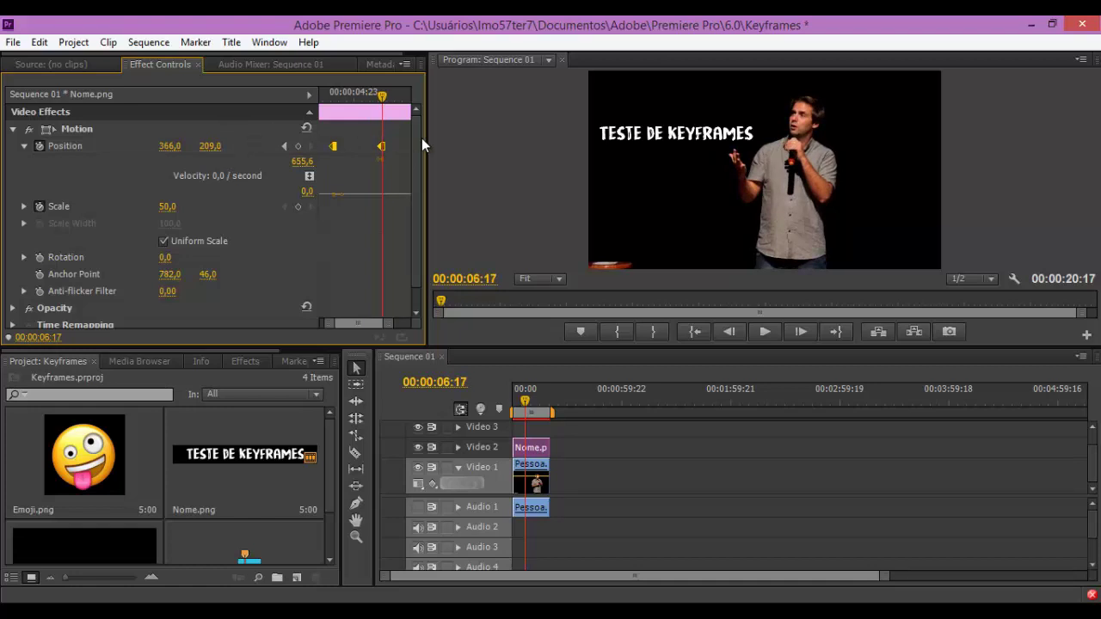
left_click_drag(383, 96, 341, 111)
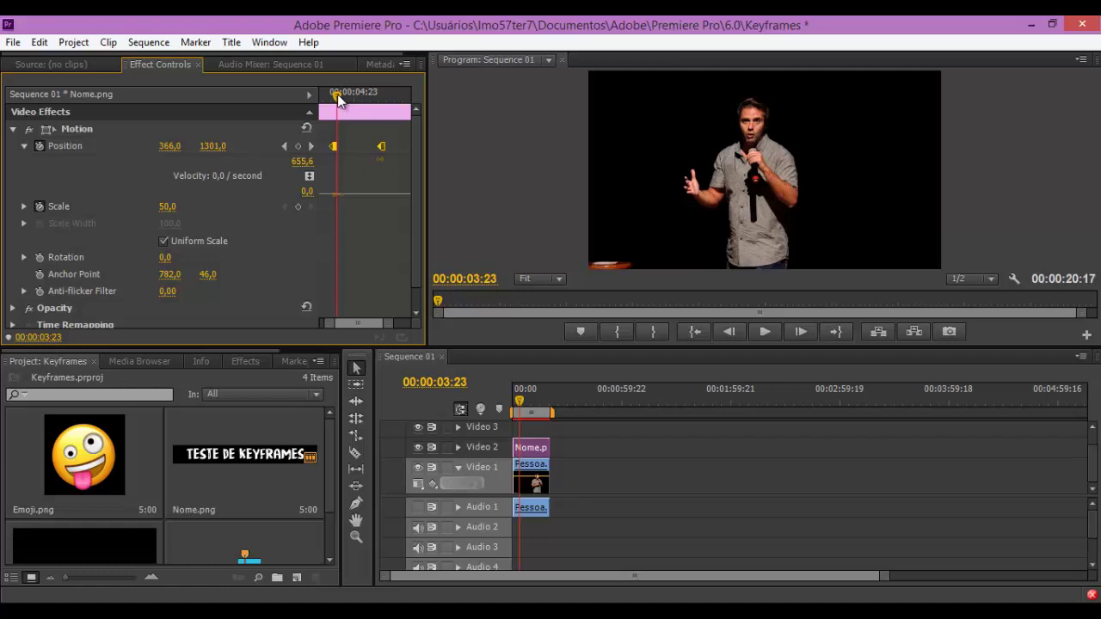
left_click_drag(338, 94, 380, 107)
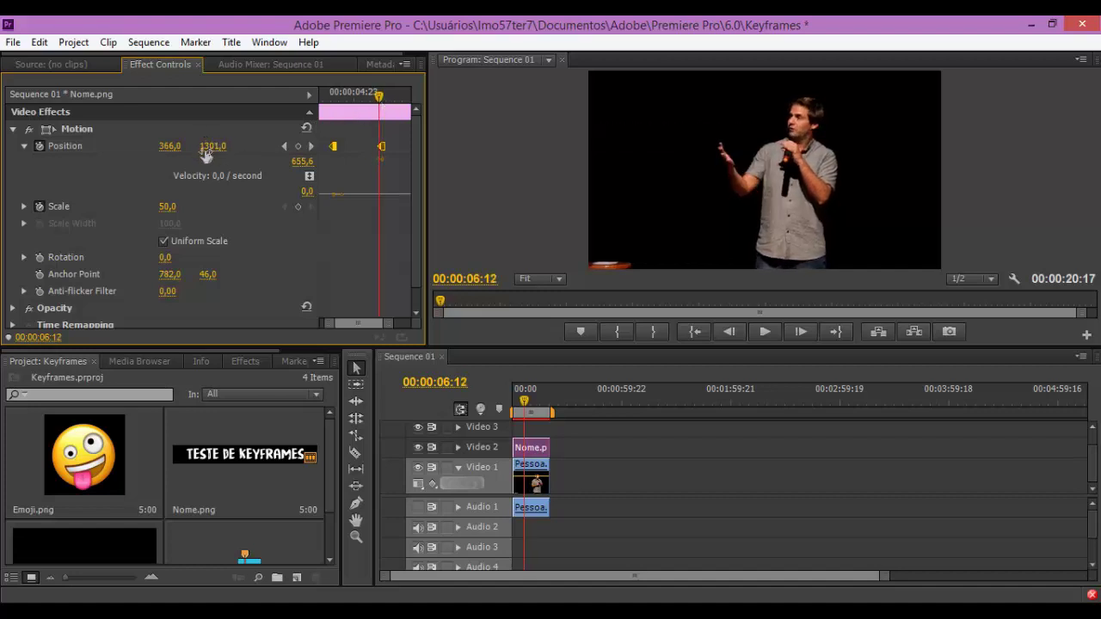
left_click_drag(380, 96, 383, 110)
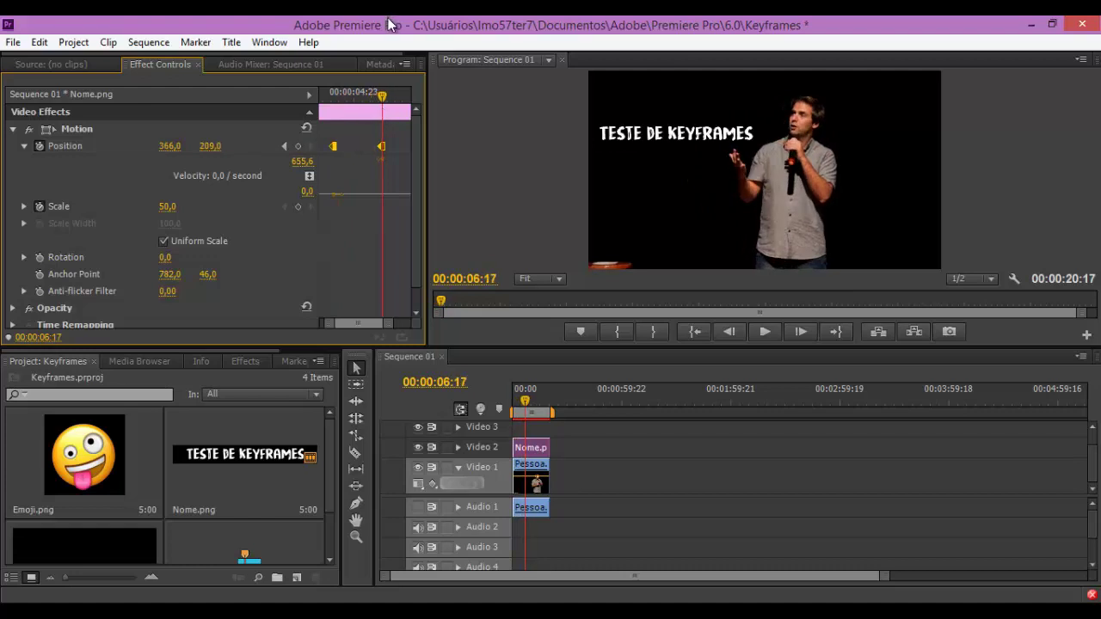
mouse_move(382, 102)
left_mouse_down()
mouse_move(329, 108)
mouse_move(369, 110)
left_mouse_up()
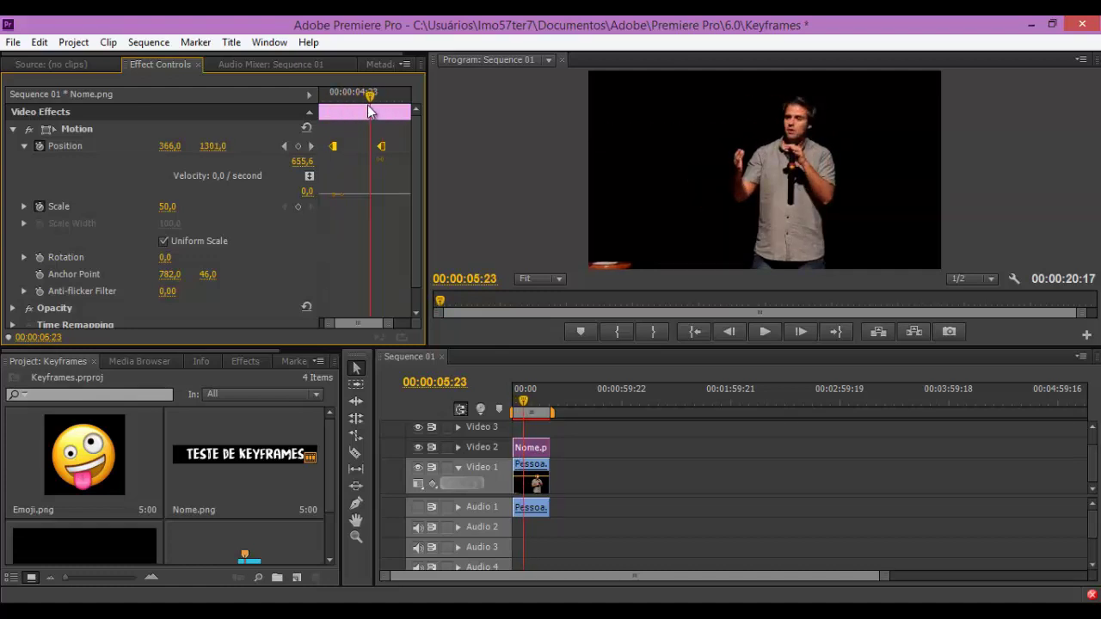
mouse_move(369, 110)
left_mouse_down()
mouse_move(348, 105)
mouse_move(370, 110)
left_mouse_up()
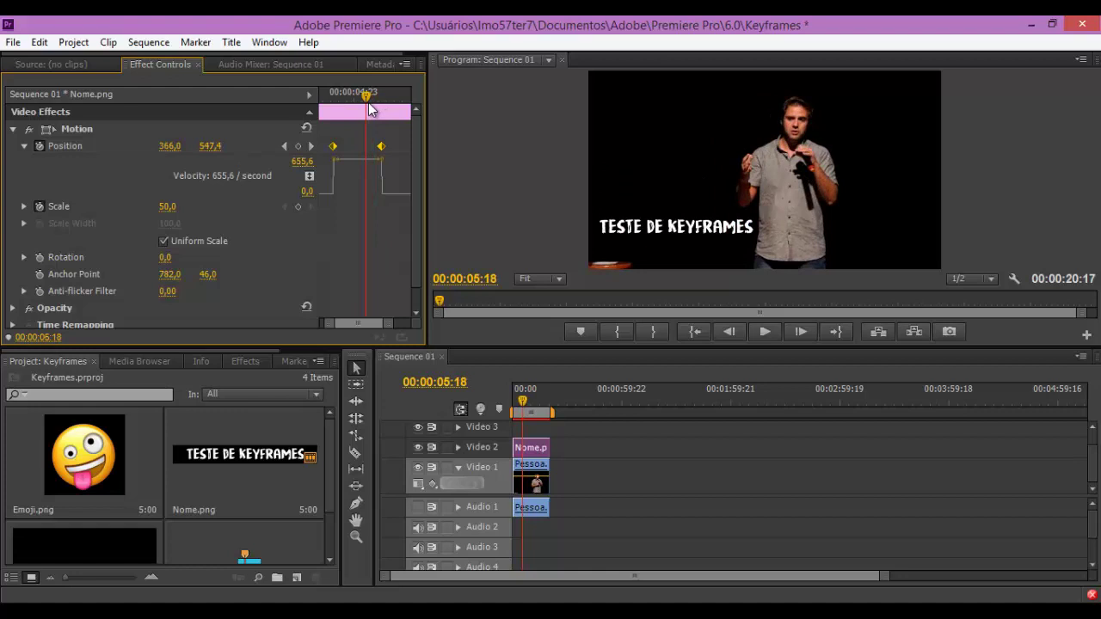
Step: Marquee-select both Position keyframes, then select only the first, leaving interpolation unchanged
right_click(332, 146)
mouse_move(455, 284)
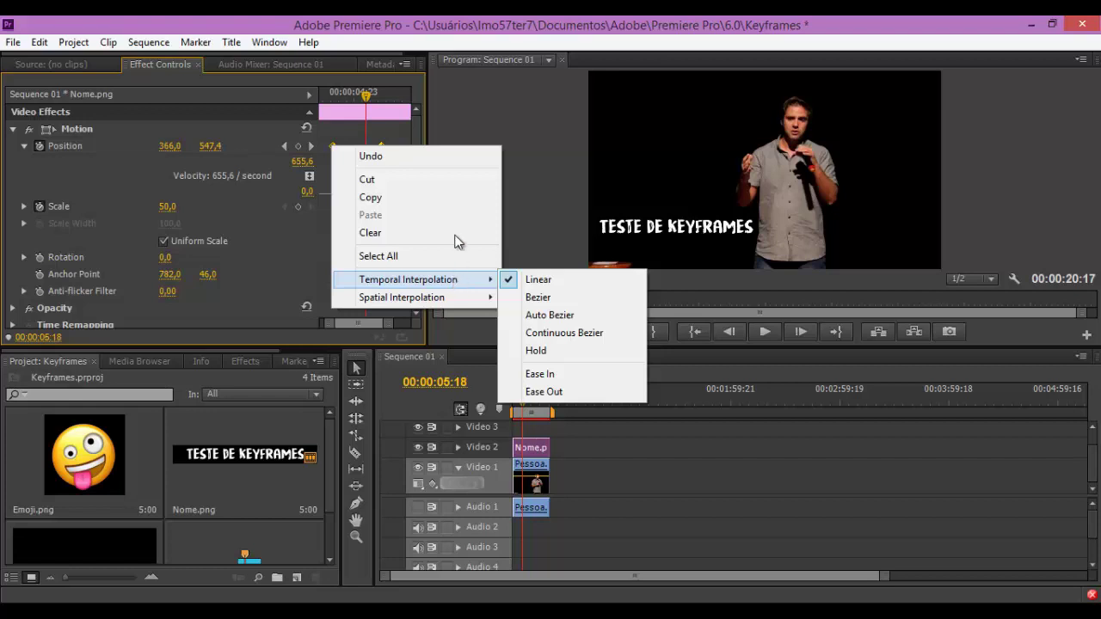
left_click(367, 97)
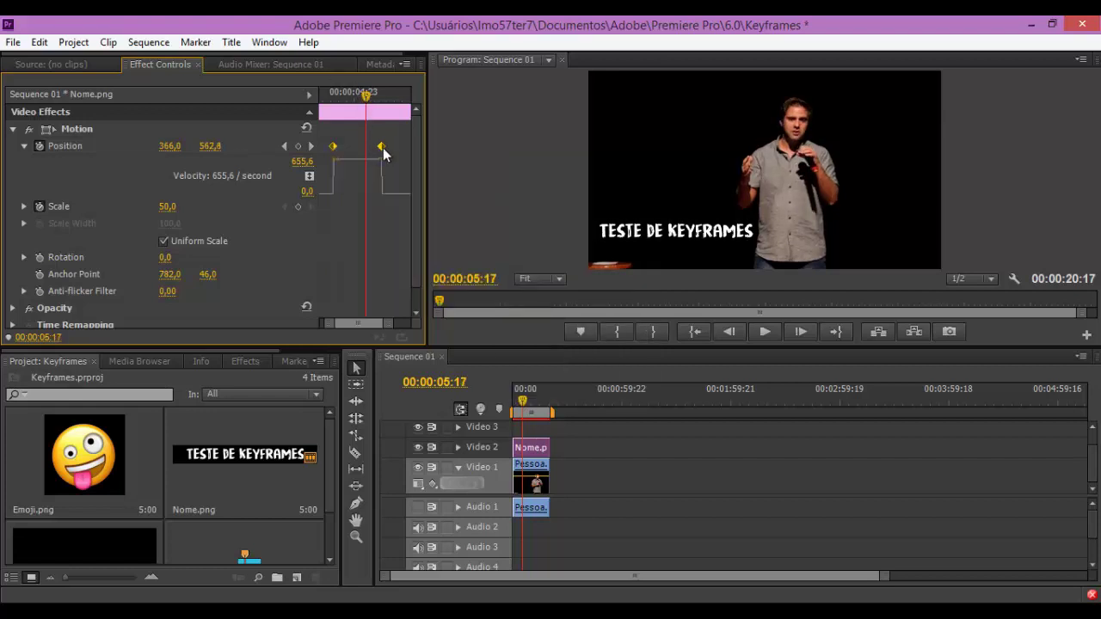
left_click_drag(397, 143, 332, 152)
left_click(335, 148)
Step: Apply Ease In to the first Position keyframe and step back to 00:00:04:21
right_click(335, 148)
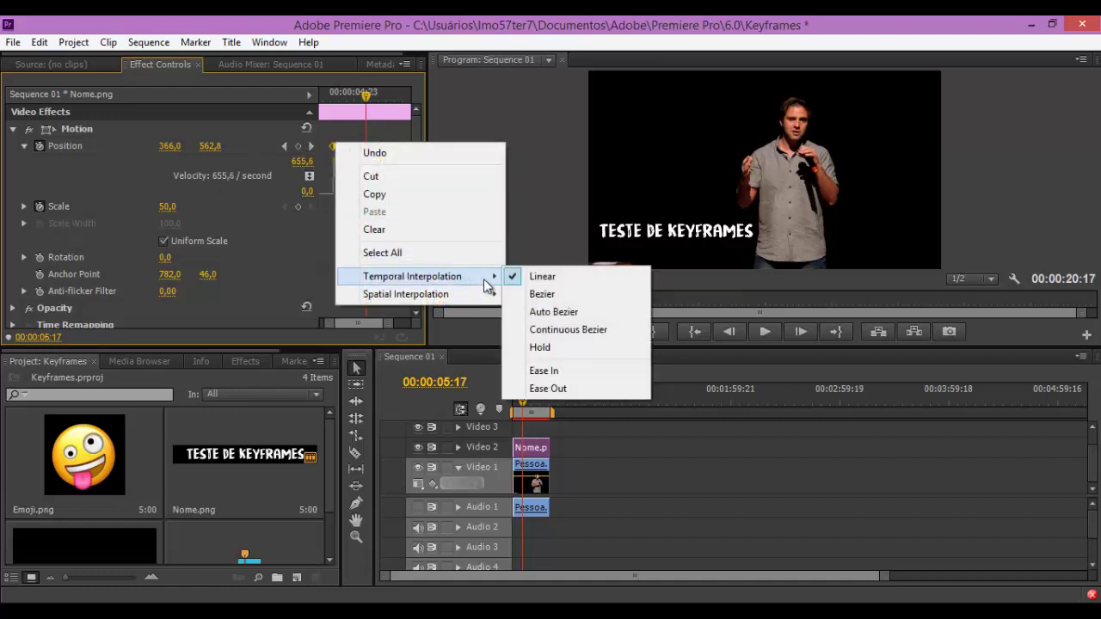
left_click(566, 366)
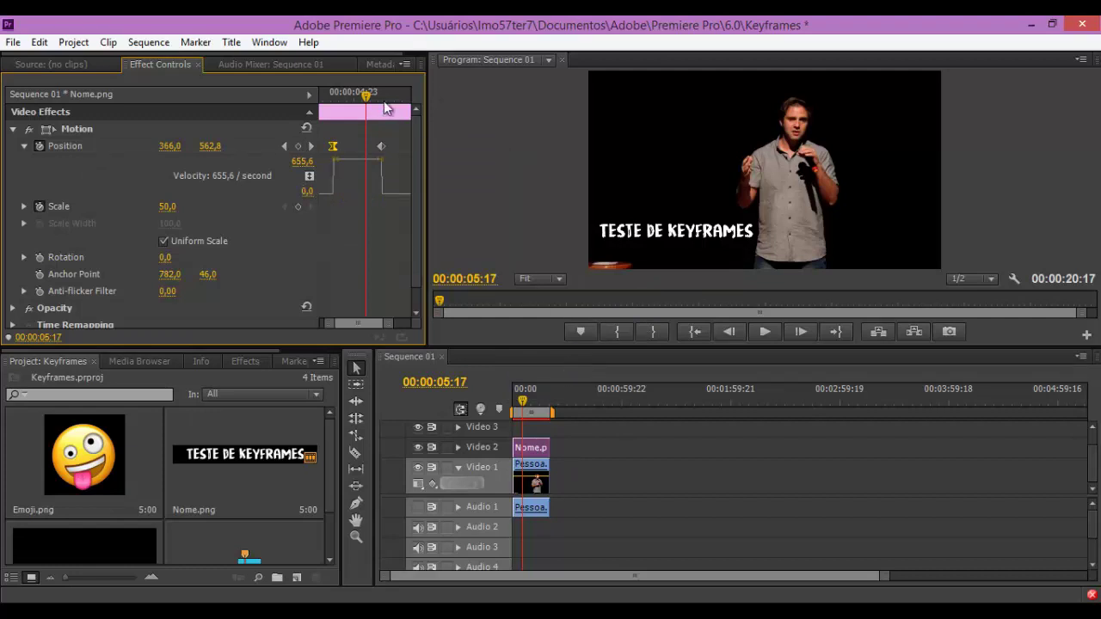
mouse_move(365, 98)
left_mouse_down()
mouse_move(336, 118)
mouse_move(356, 126)
left_mouse_up()
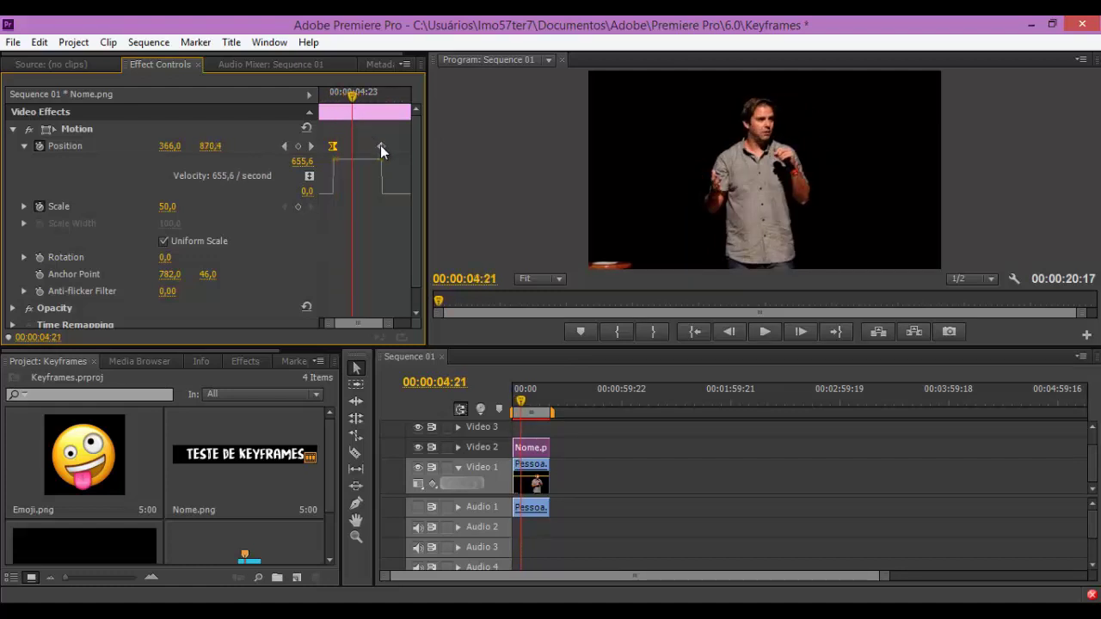
Step: Set the second Position keyframe's temporal interpolation to Ease In
right_click(381, 148)
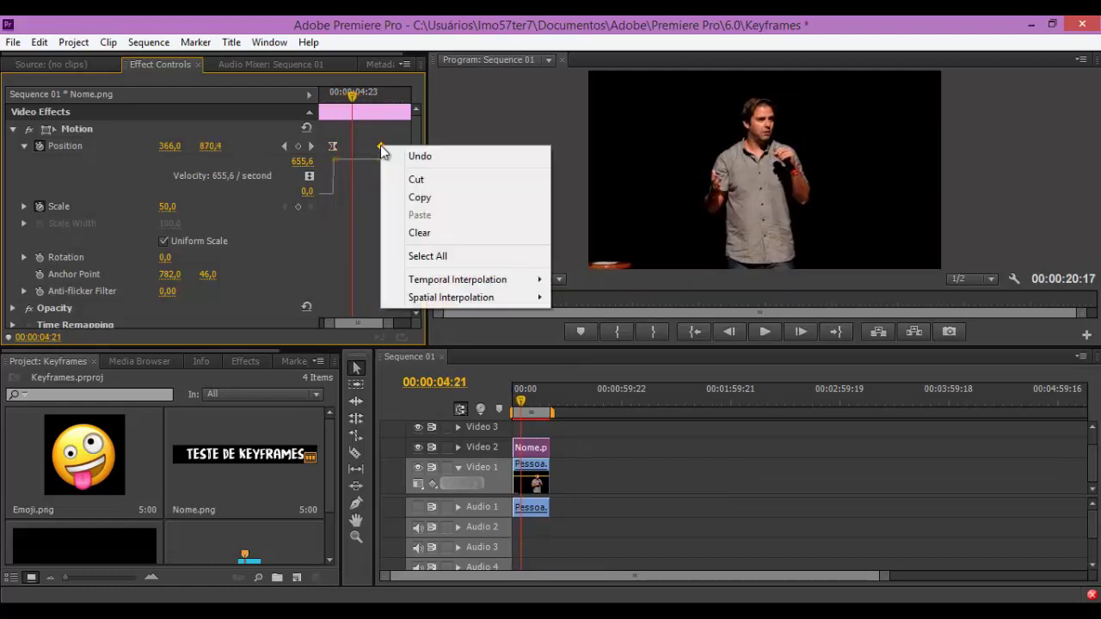
left_click(334, 149)
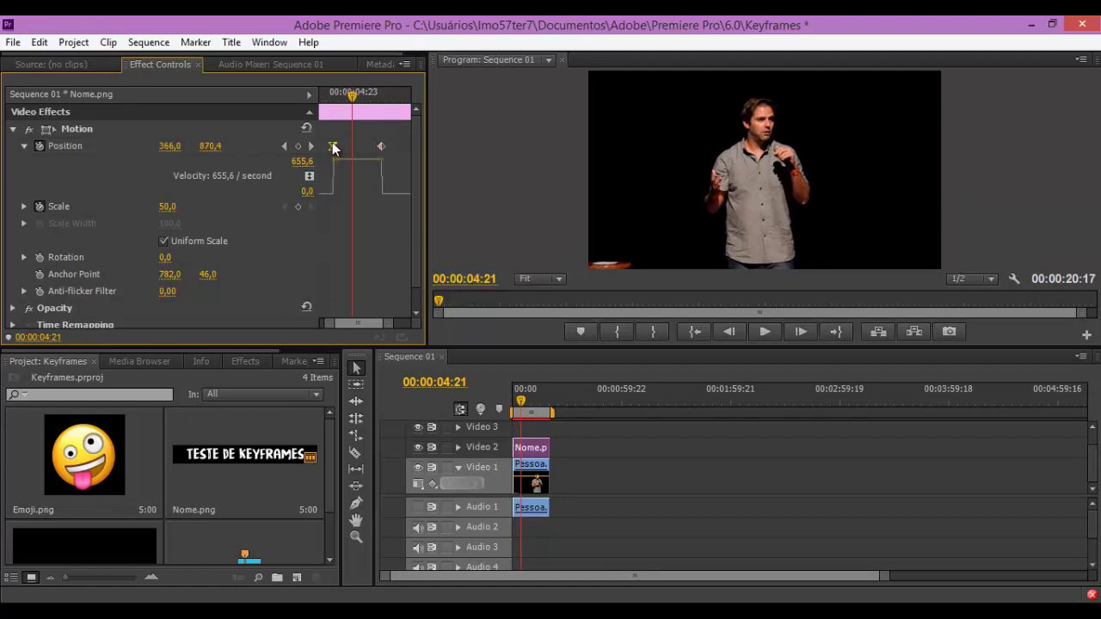
right_click(380, 148)
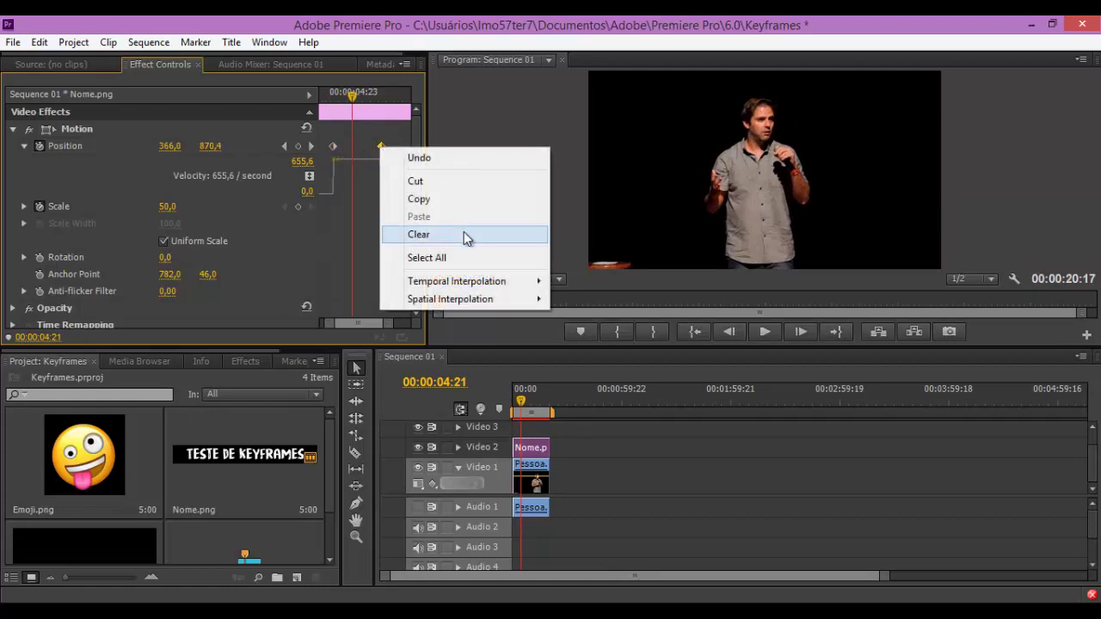
mouse_move(504, 281)
left_click(599, 374)
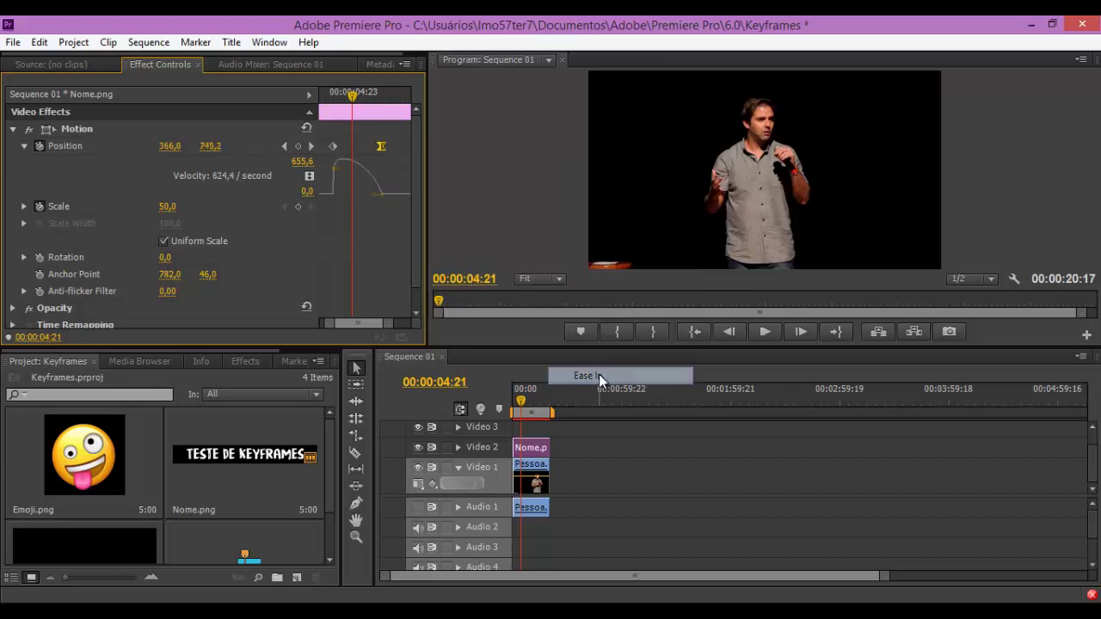
Step: Make the first Position keyframe ease out, placing the title at Y 925.5
right_click(333, 145)
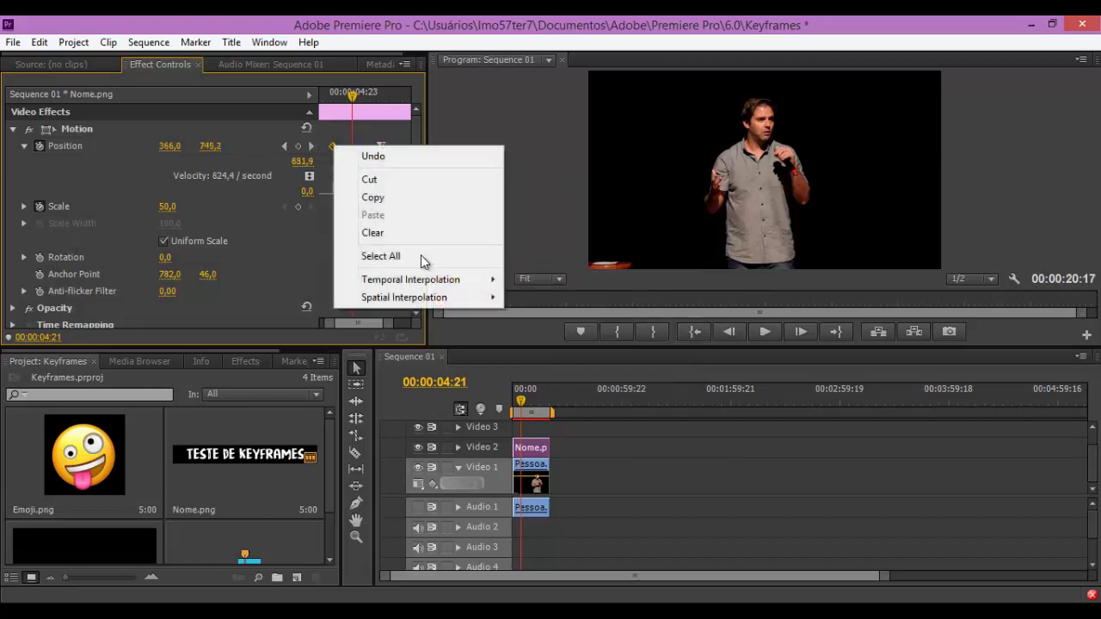
mouse_move(443, 282)
left_click(566, 393)
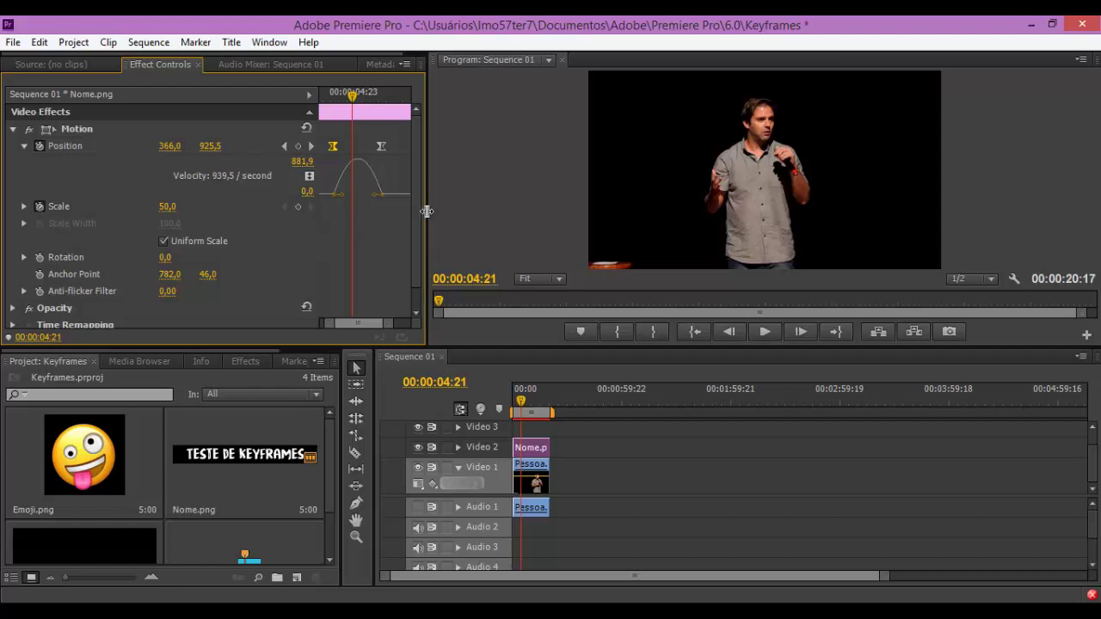
Step: Drag the velocity curve handle so speed peaks at 1104.3 per second near the second keyframe
mouse_move(352, 94)
left_mouse_down()
mouse_move(334, 99)
mouse_move(381, 104)
mouse_move(376, 123)
left_mouse_up()
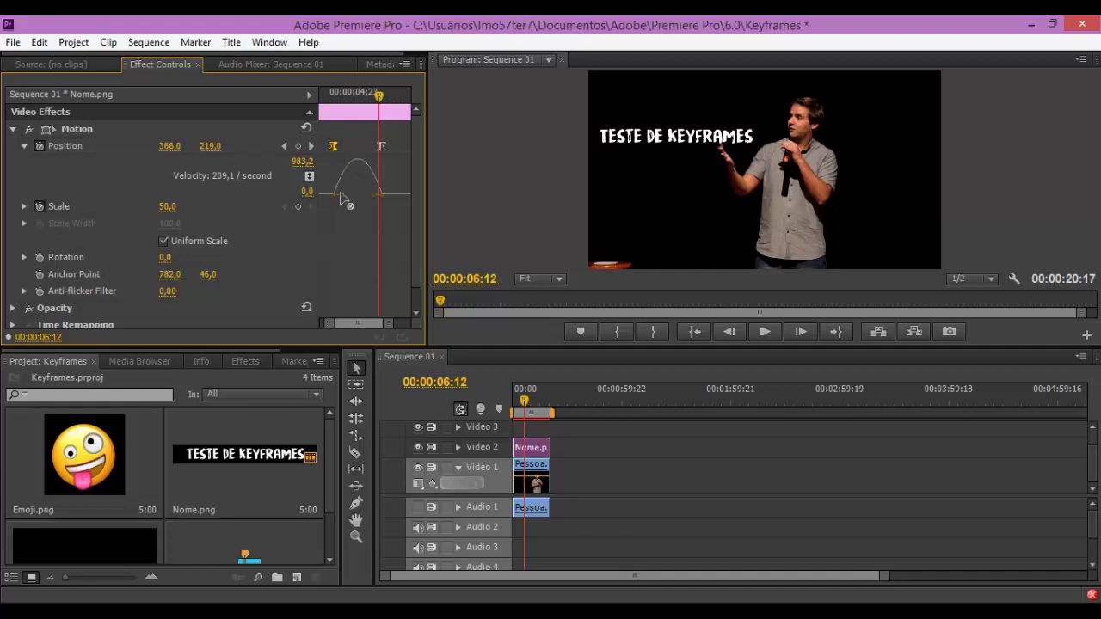
left_click_drag(341, 199, 376, 183)
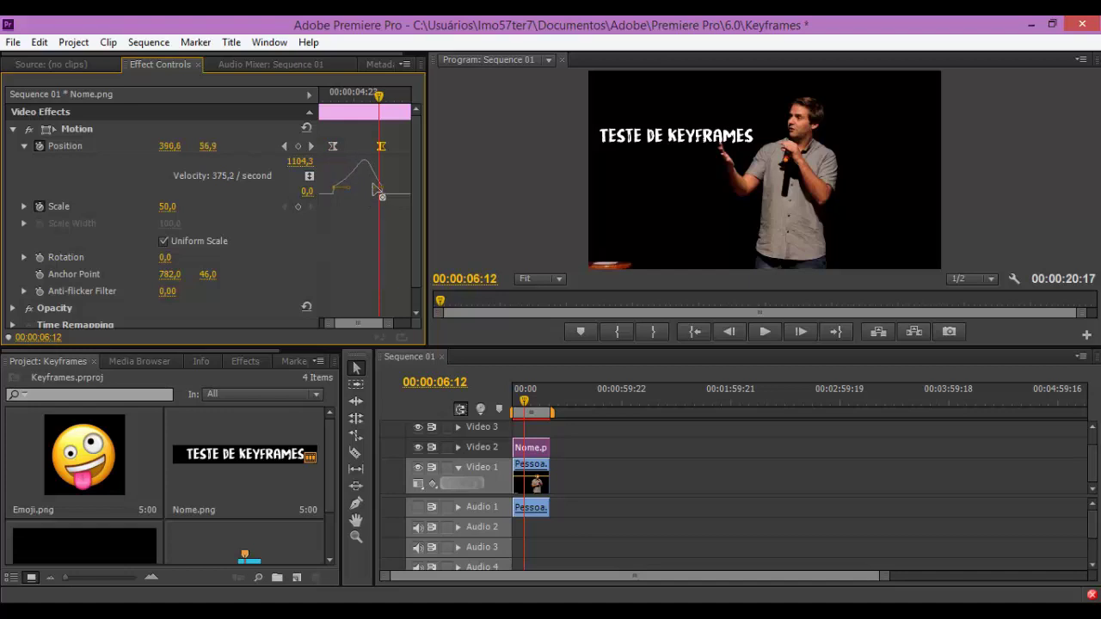